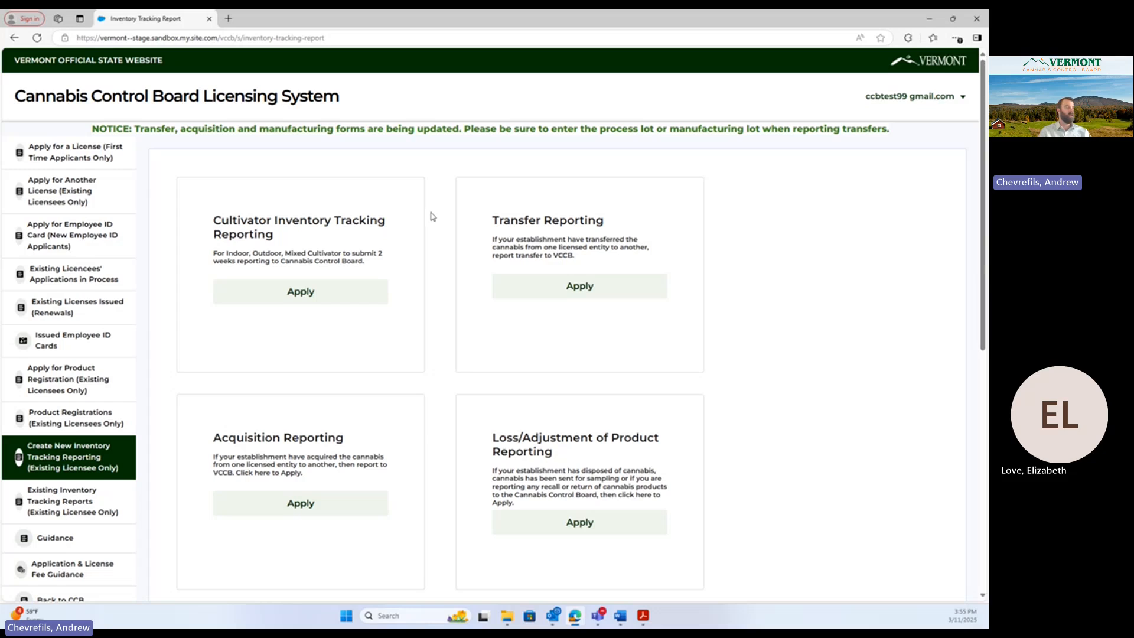
- Start a new acquisition report for transfer reference ID IT-9795265 and continue to its product information
click(50, 462)
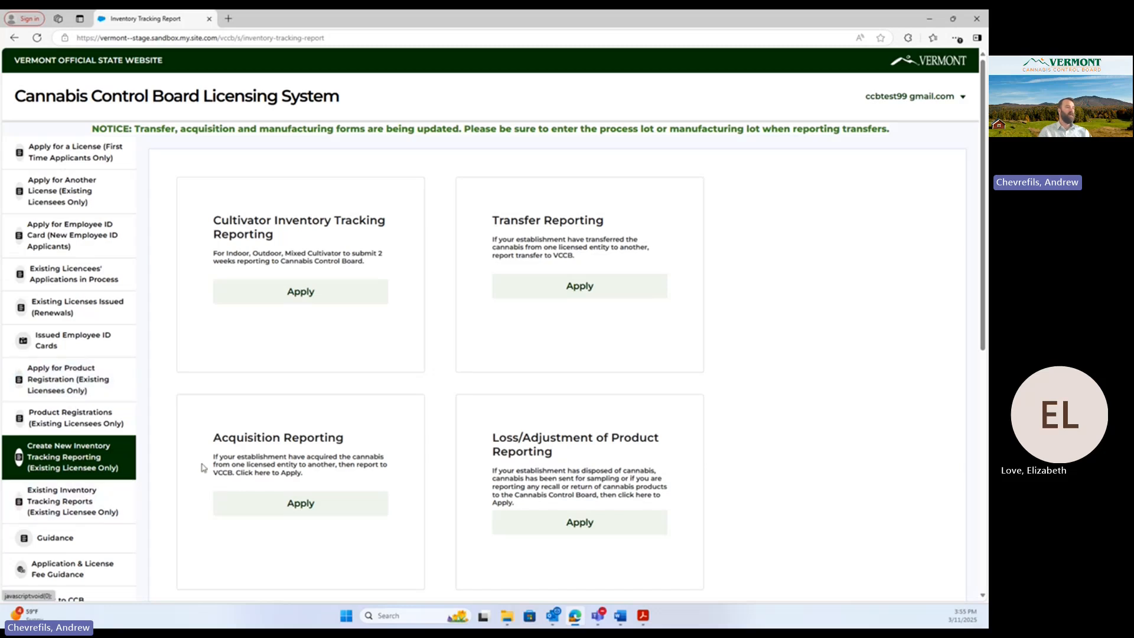
click(273, 508)
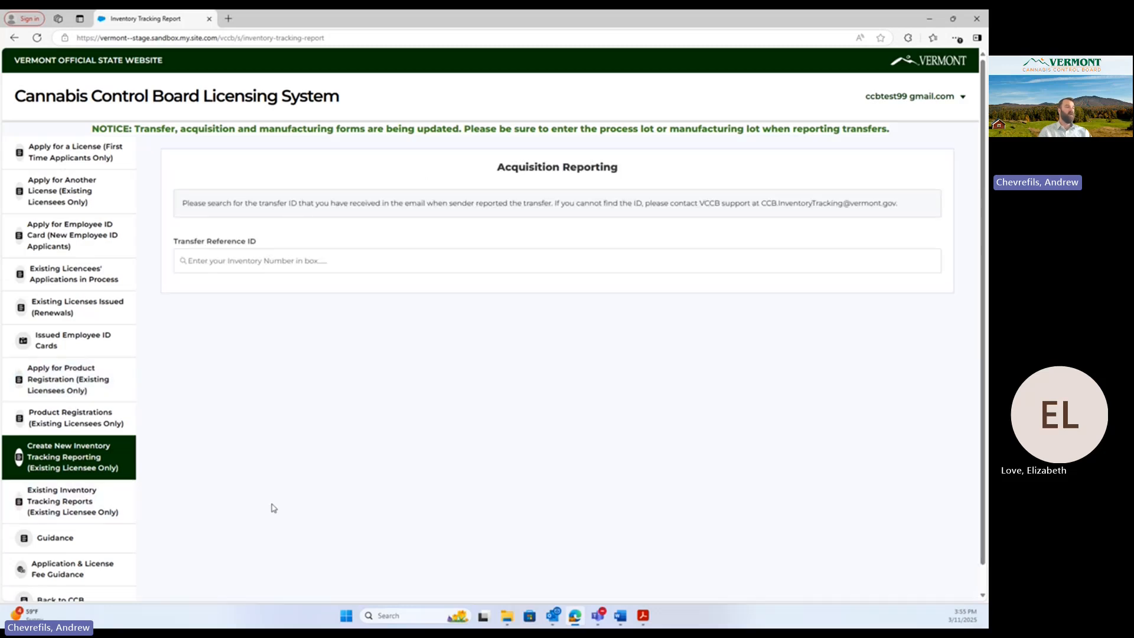
click(191, 265)
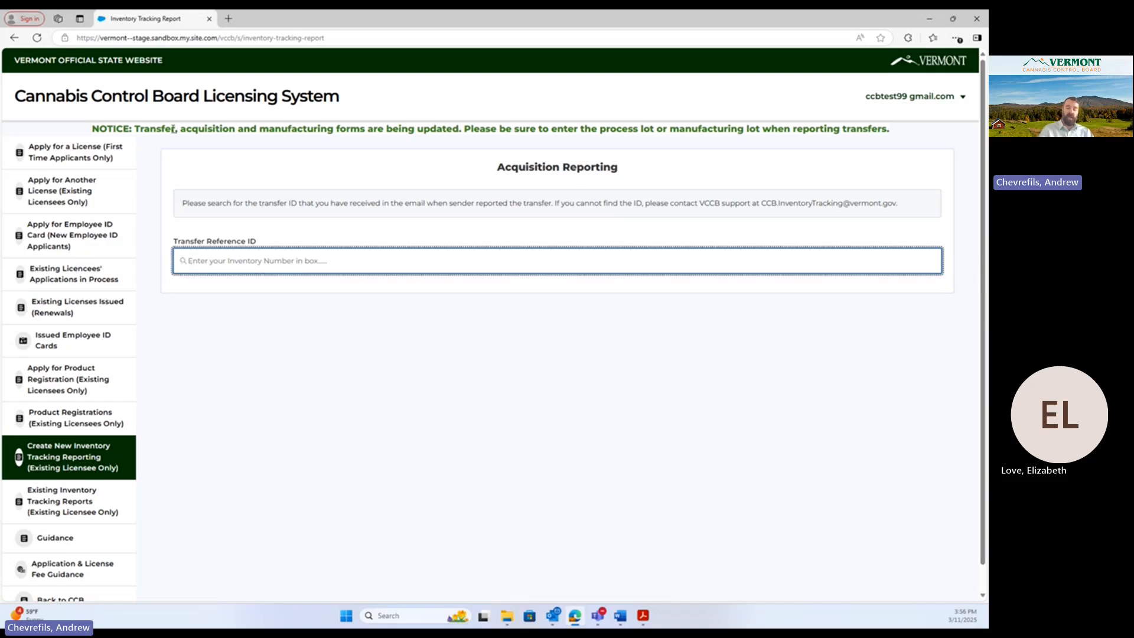
text(265)
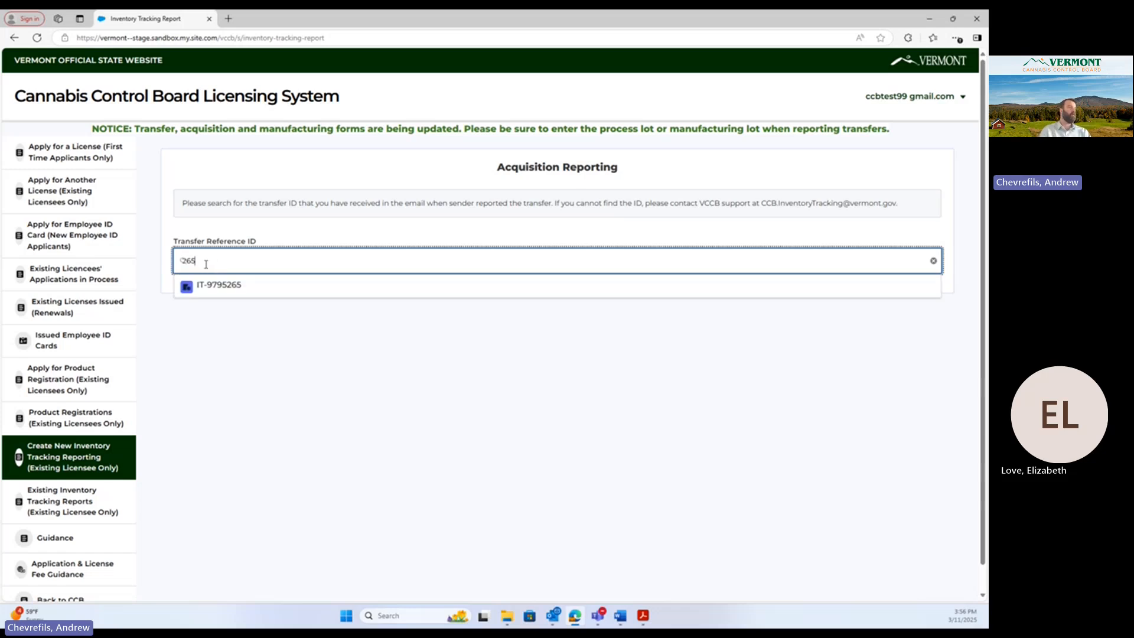
click(226, 289)
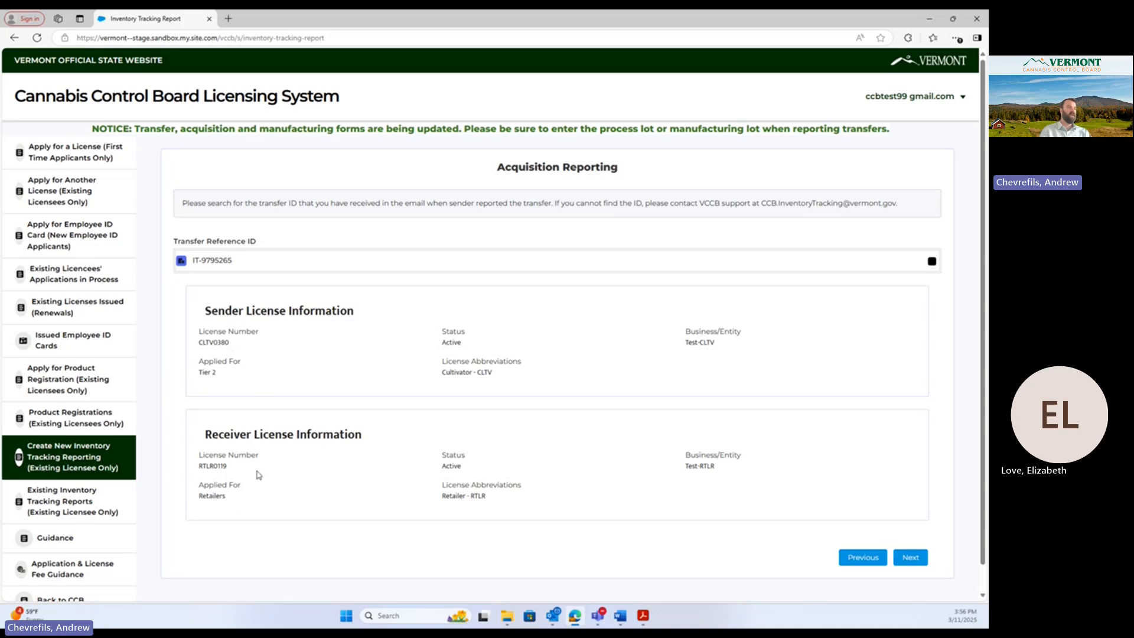
scroll(851, 449, down, 1)
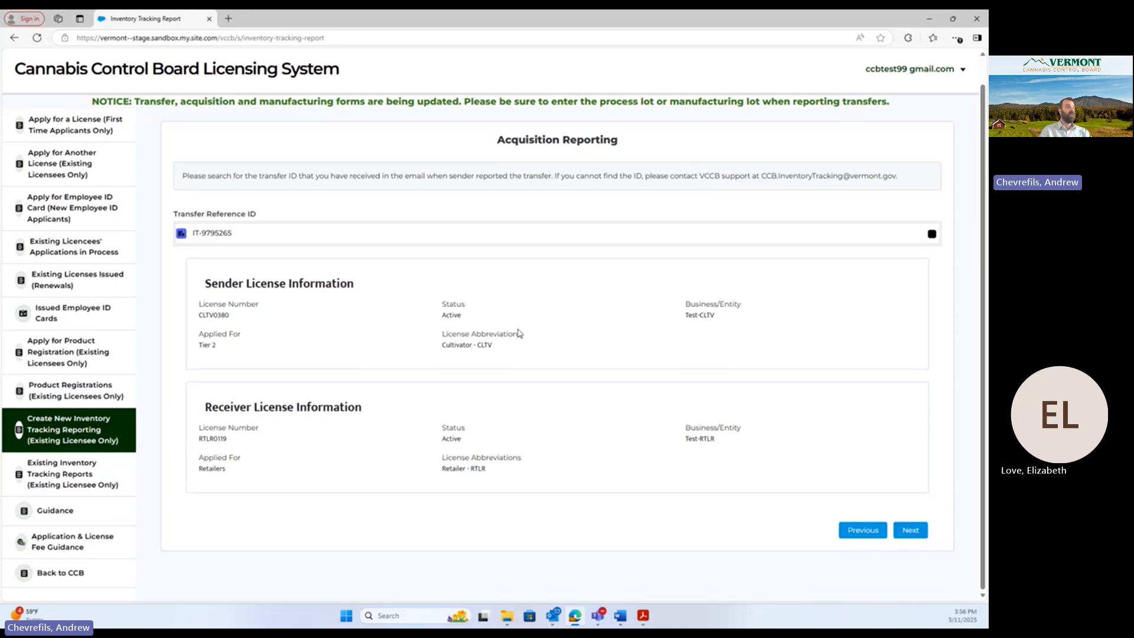
click(911, 531)
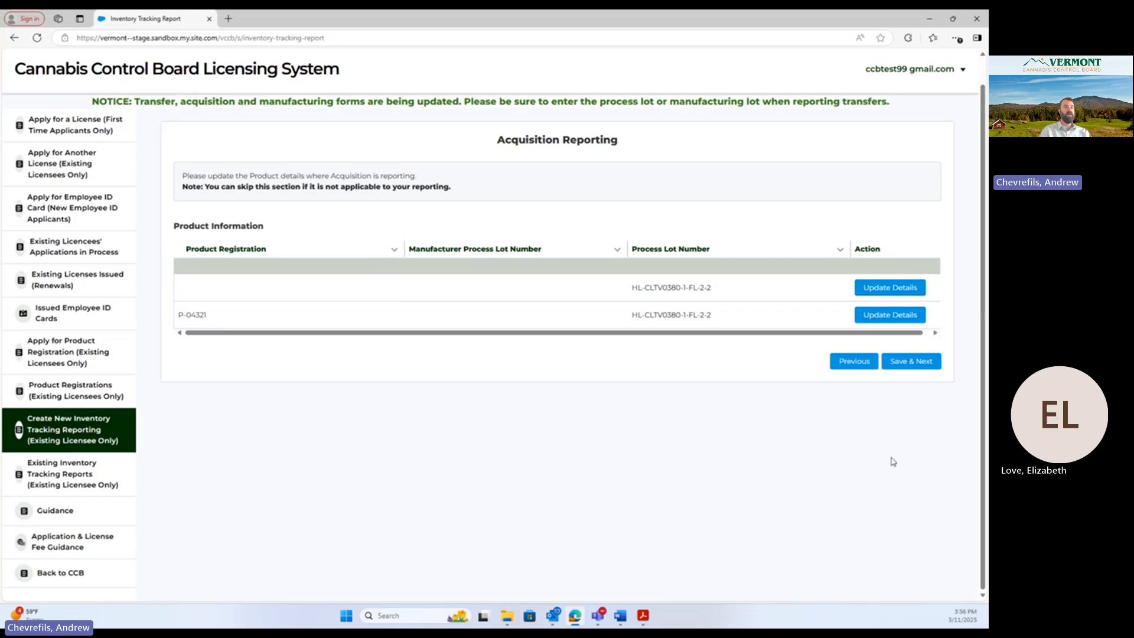
- Attest to the transfer details of the non-registered flower product in lot HL-CLTV0380-1-FL-2-2 and submit them
click(895, 289)
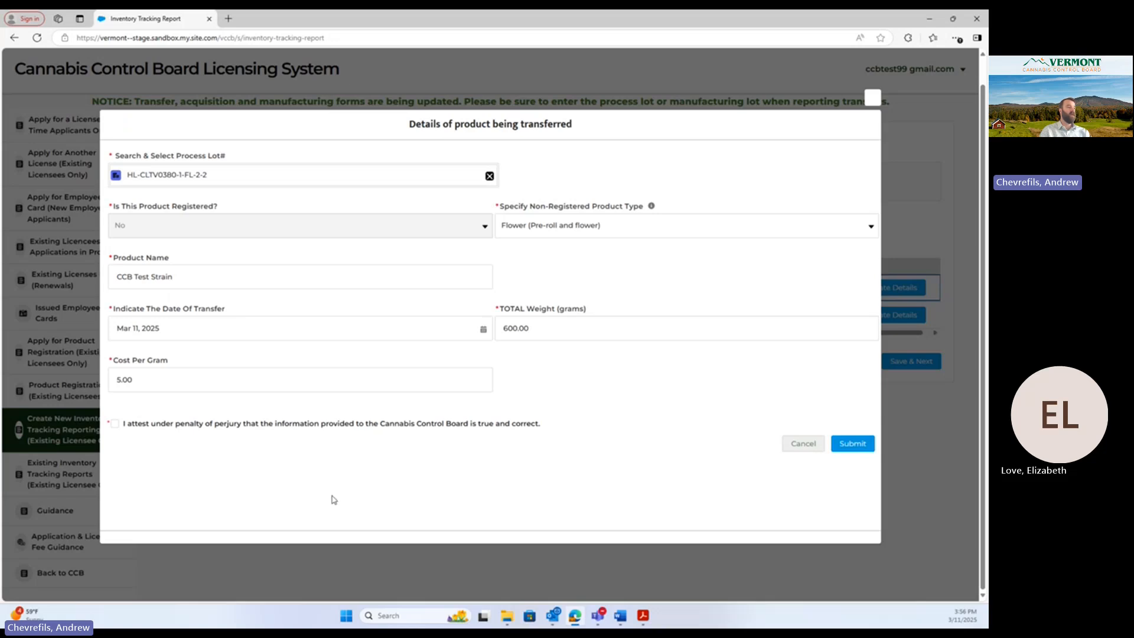
click(115, 423)
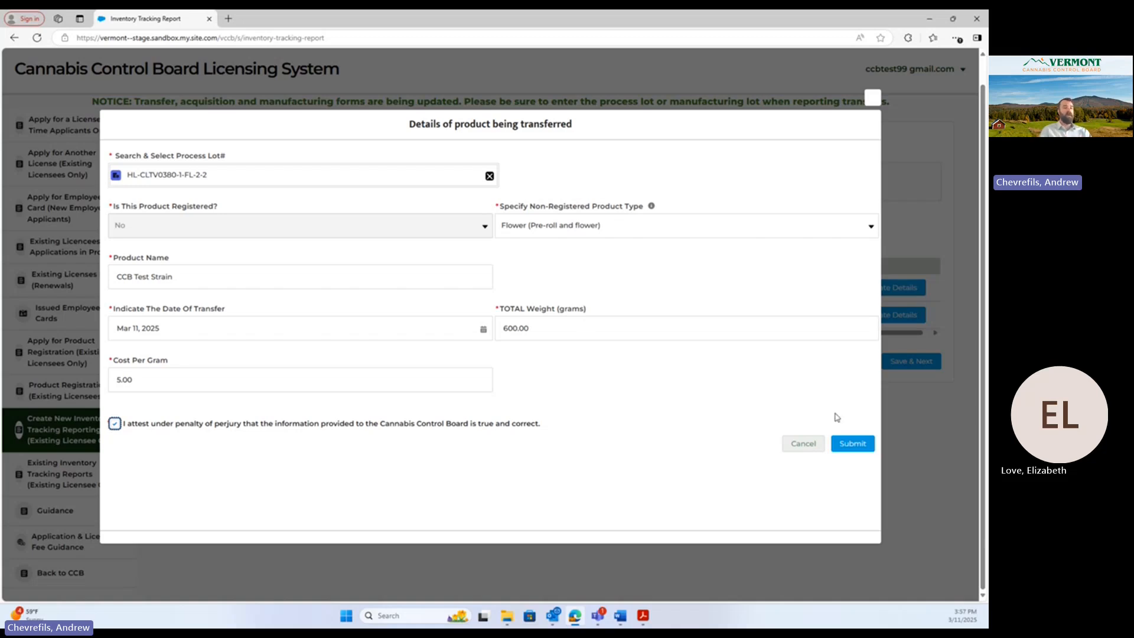
click(853, 444)
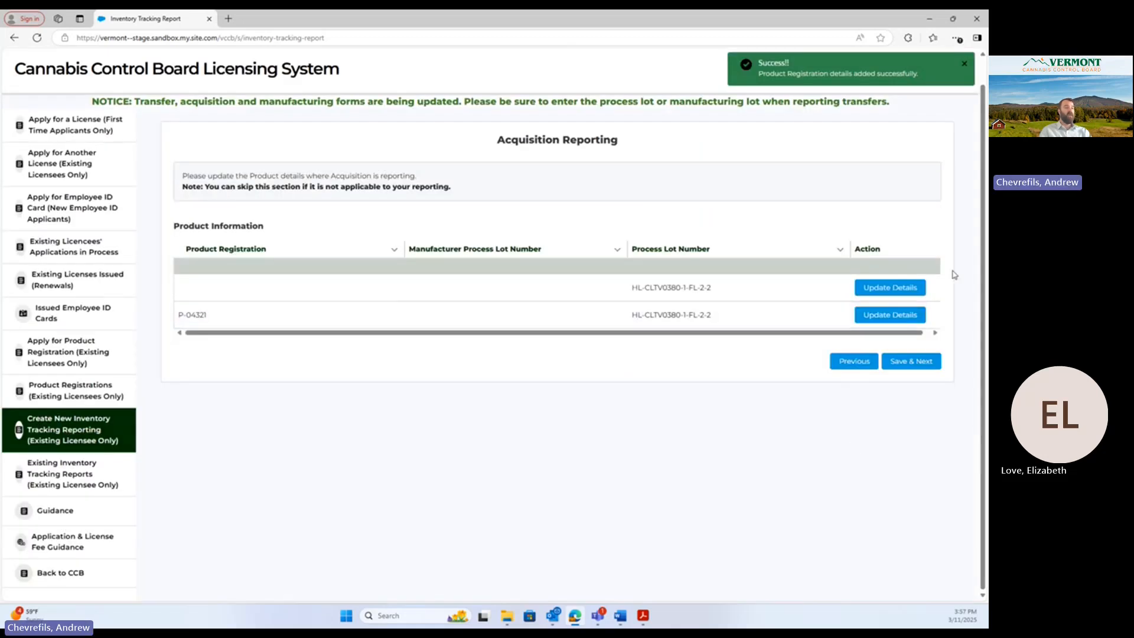
- Attest to the transfer details of registered product P-04321, then submit the acquisition report without supporting documents
click(899, 319)
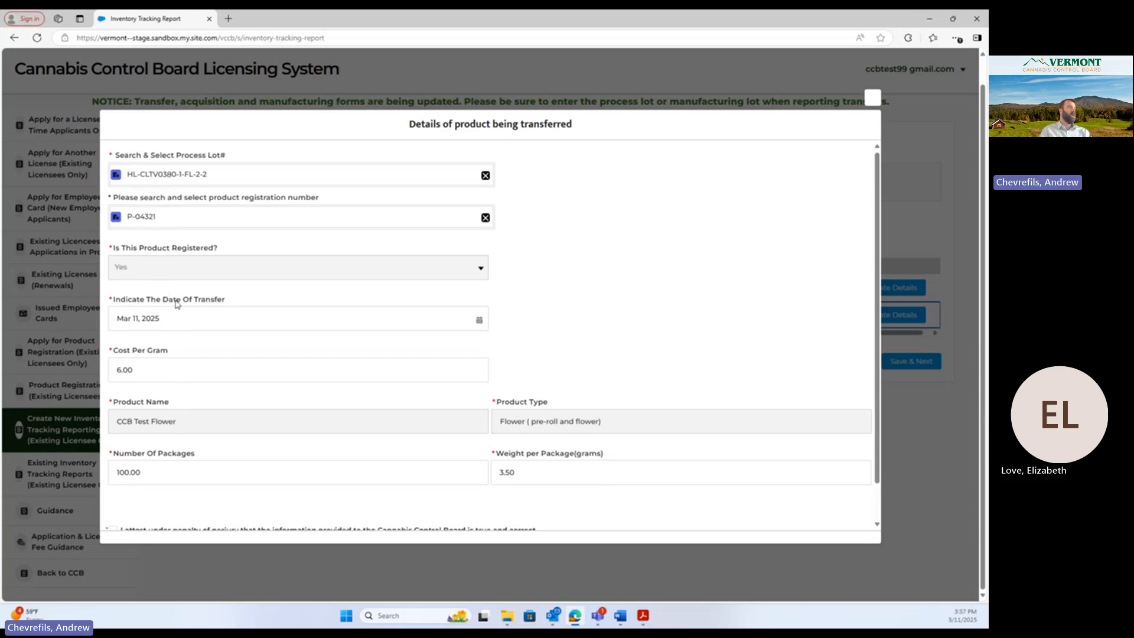
scroll(173, 293, down, 1)
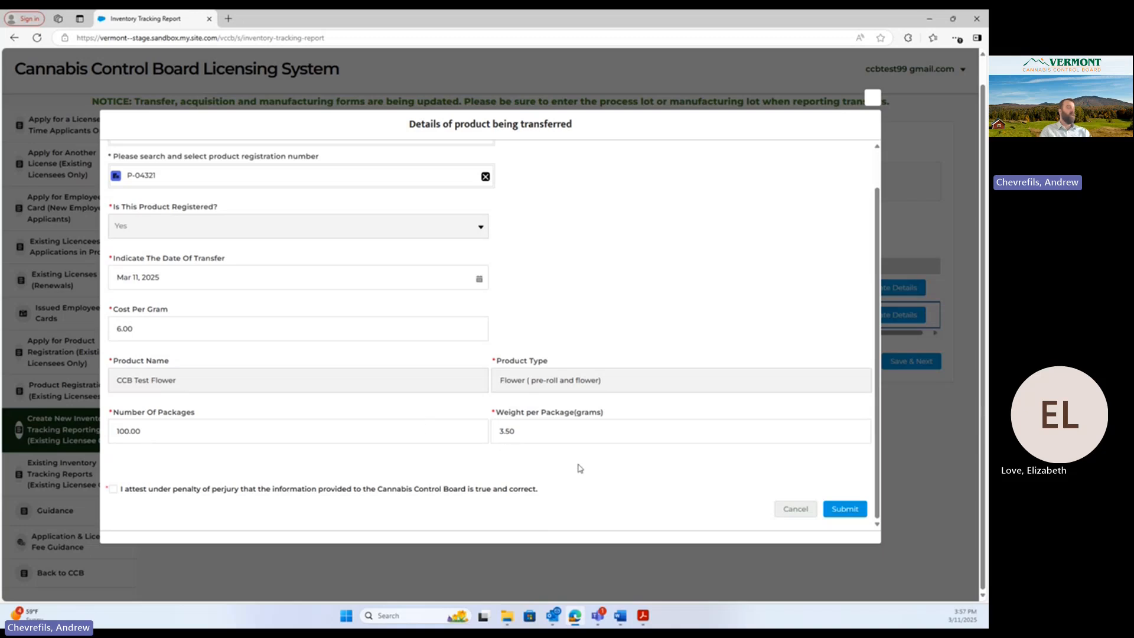
click(112, 489)
click(844, 514)
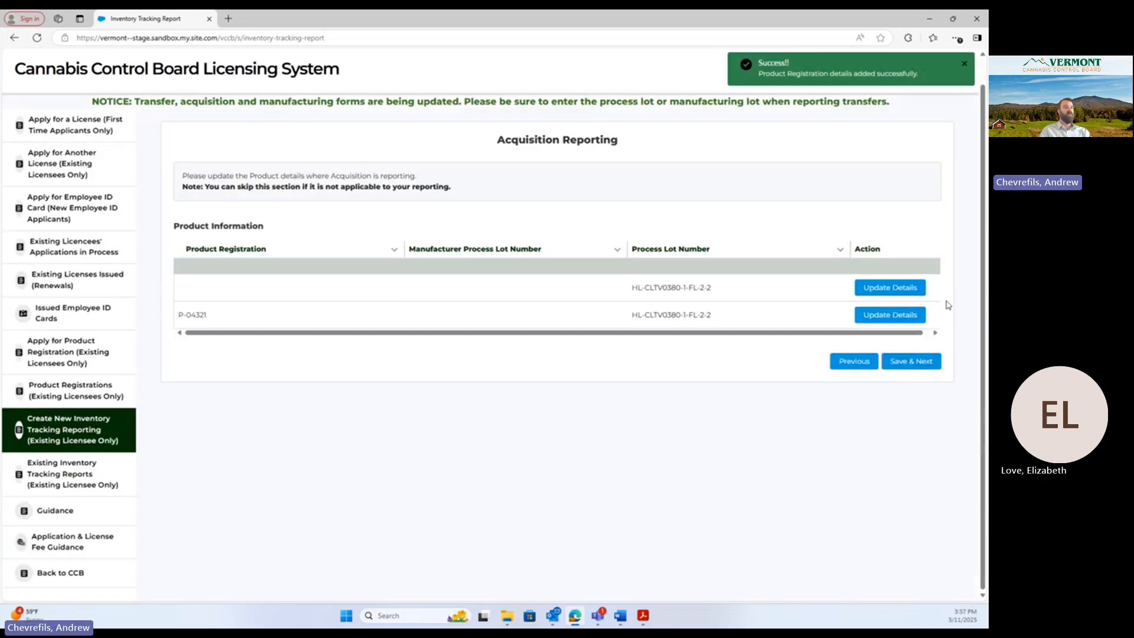
click(913, 362)
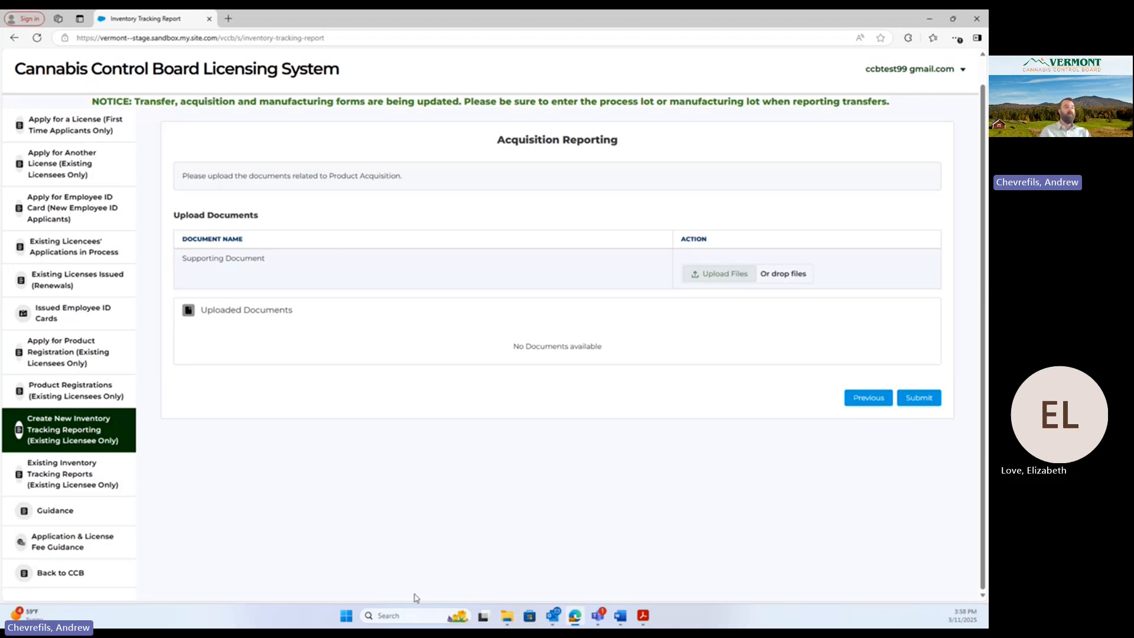
click(914, 399)
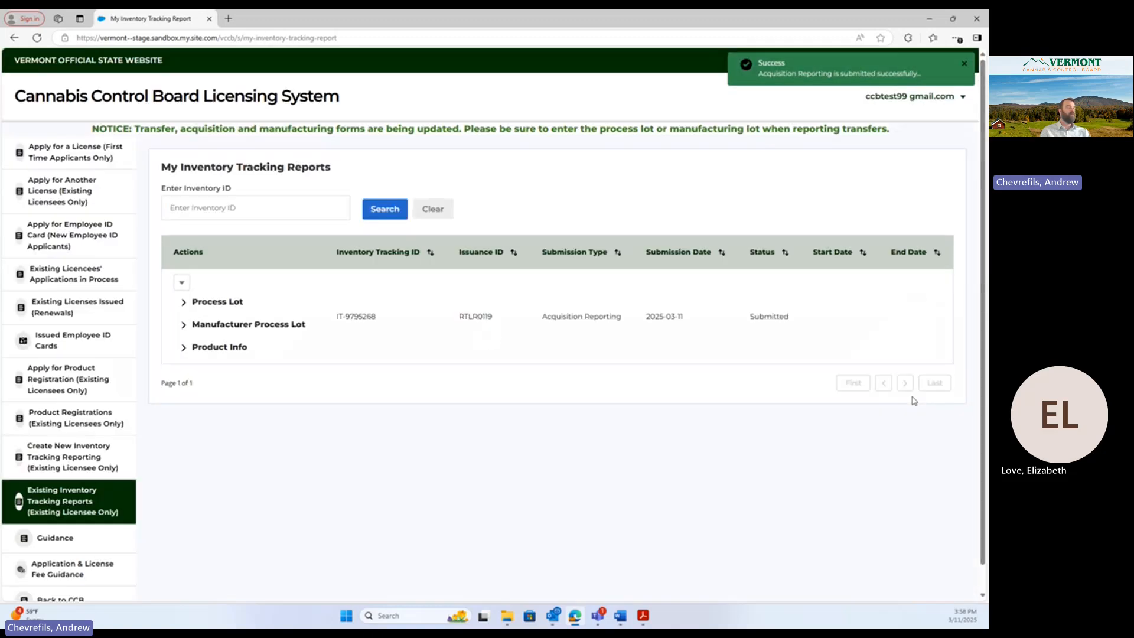
- Open the submitted acquisition report for correction, attest again to product P-04321's details, and resubmit the report
click(185, 286)
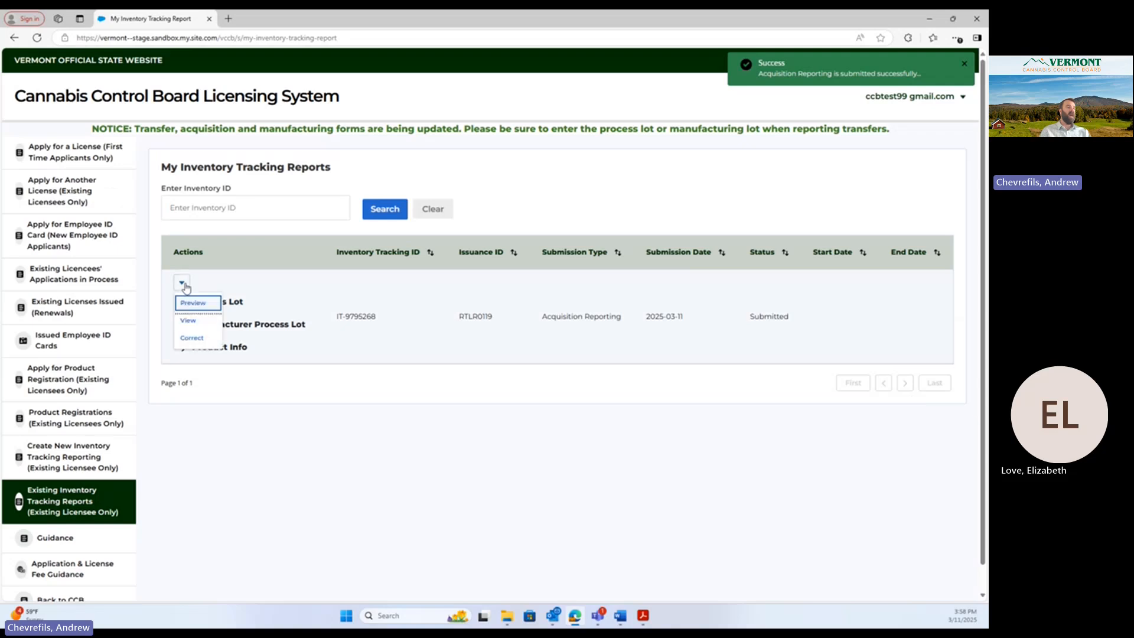
click(193, 339)
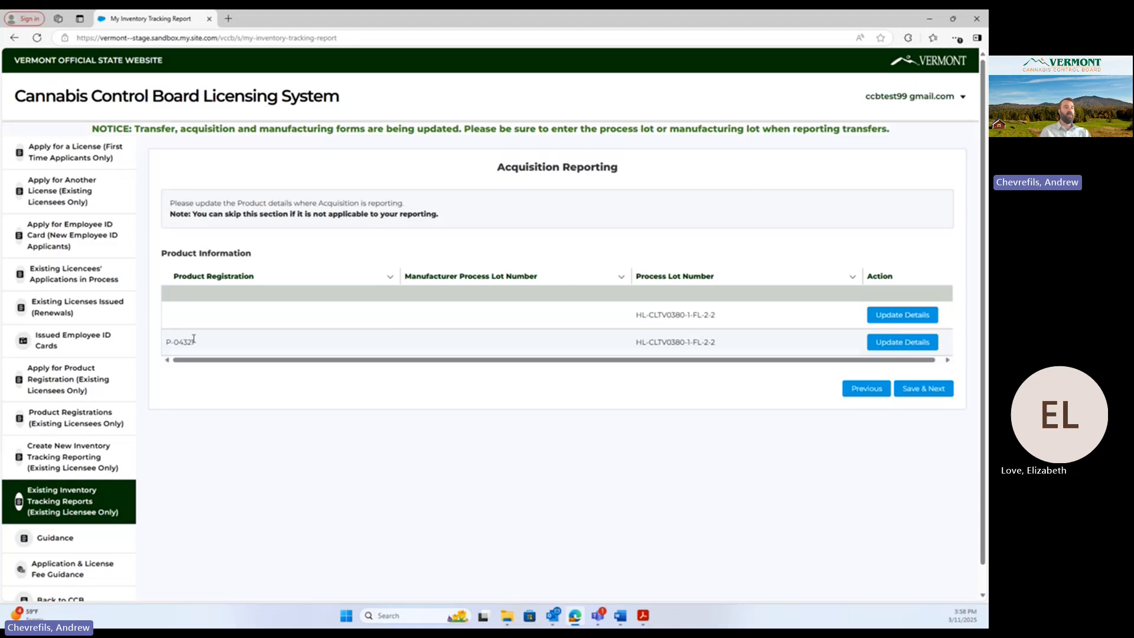
click(900, 343)
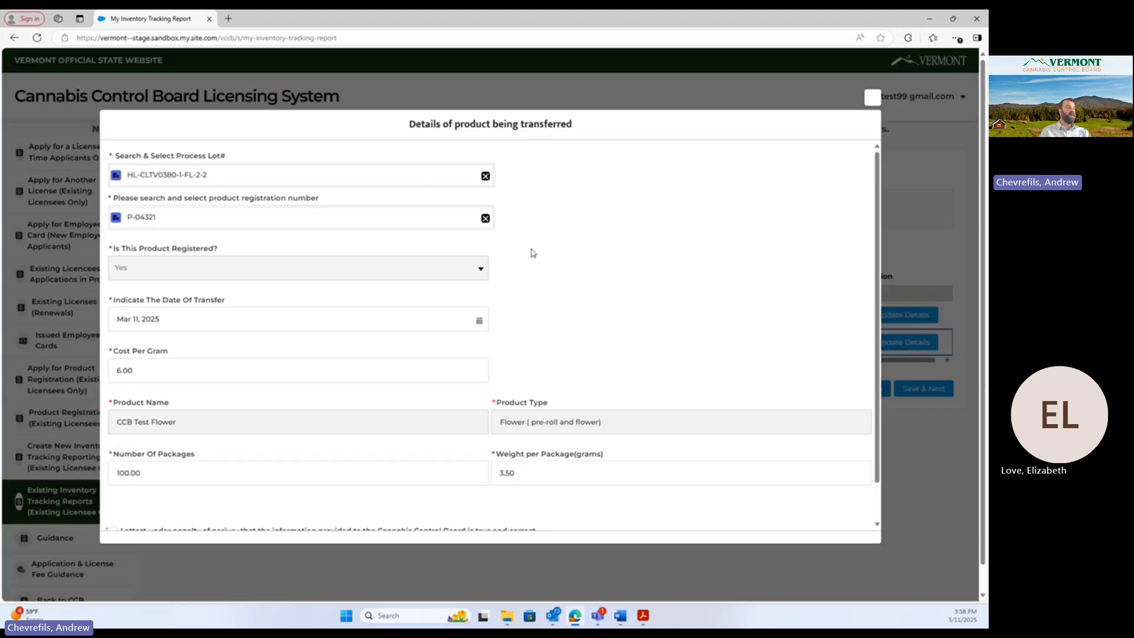
scroll(140, 486, down, 1)
click(113, 490)
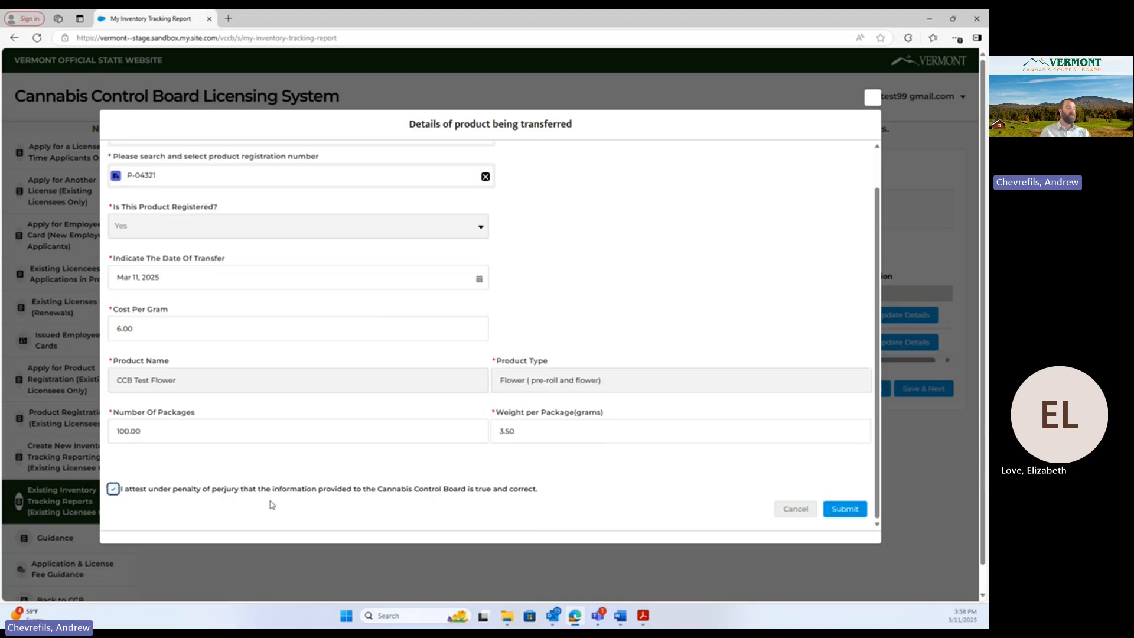
click(847, 510)
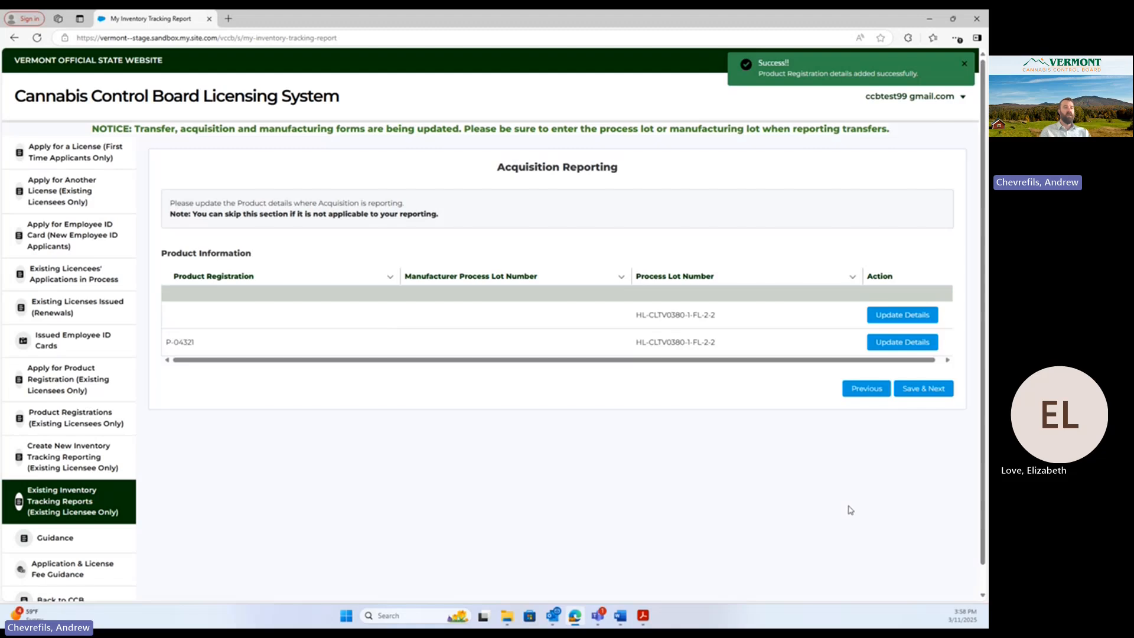
click(922, 390)
click(929, 430)
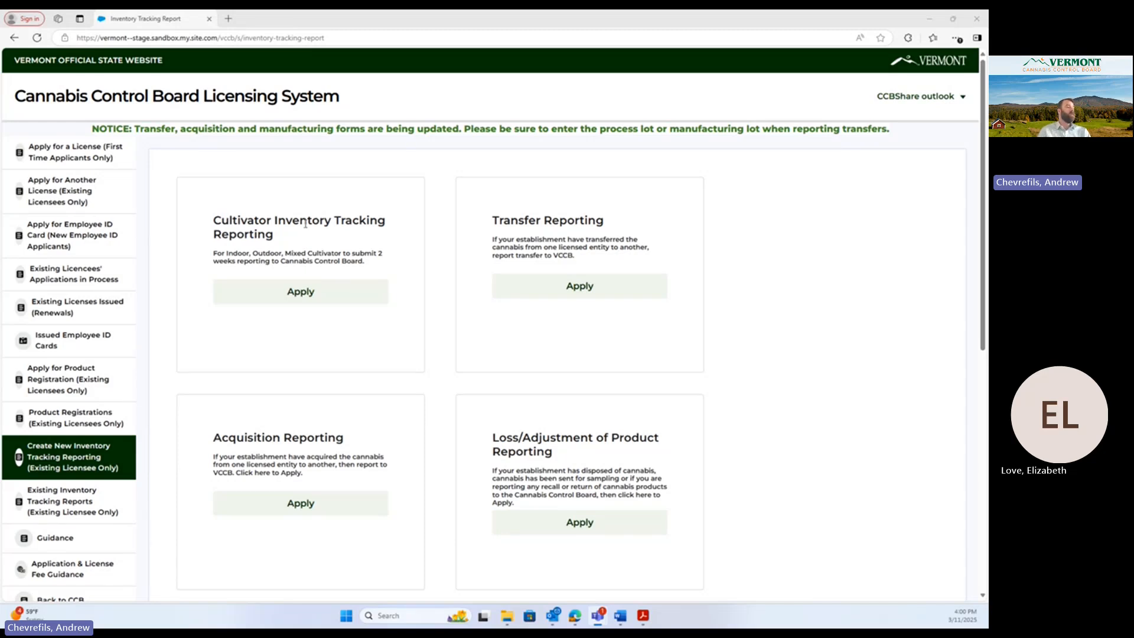
- Start an acquisition report in the manufacturer account for transfer reference ID IT-9795266 and continue to its product information
click(83, 458)
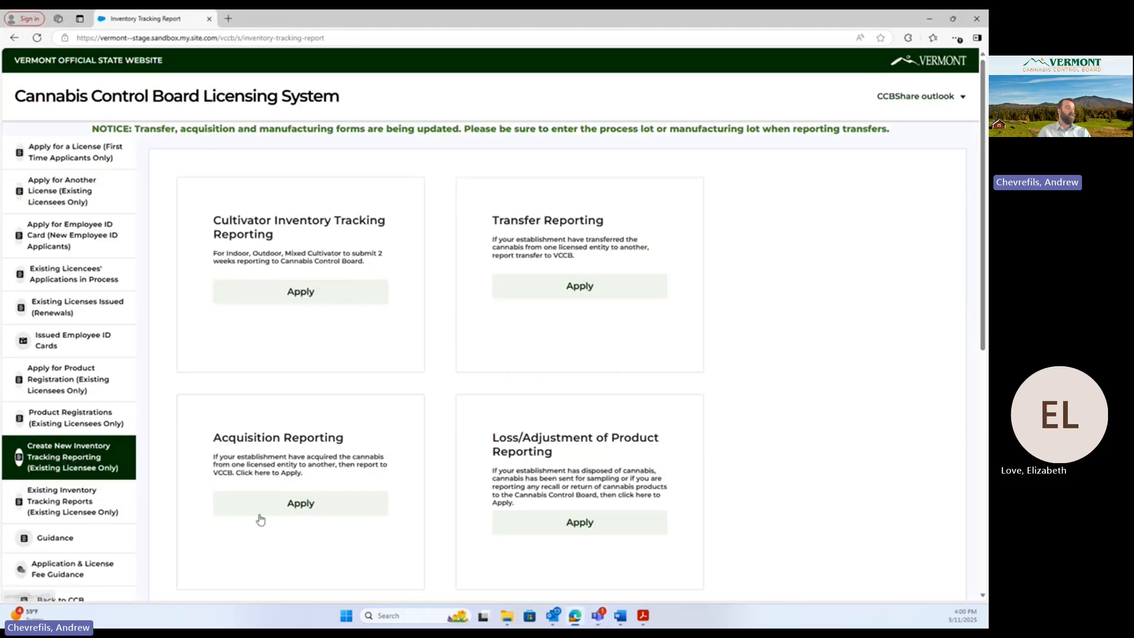
click(277, 506)
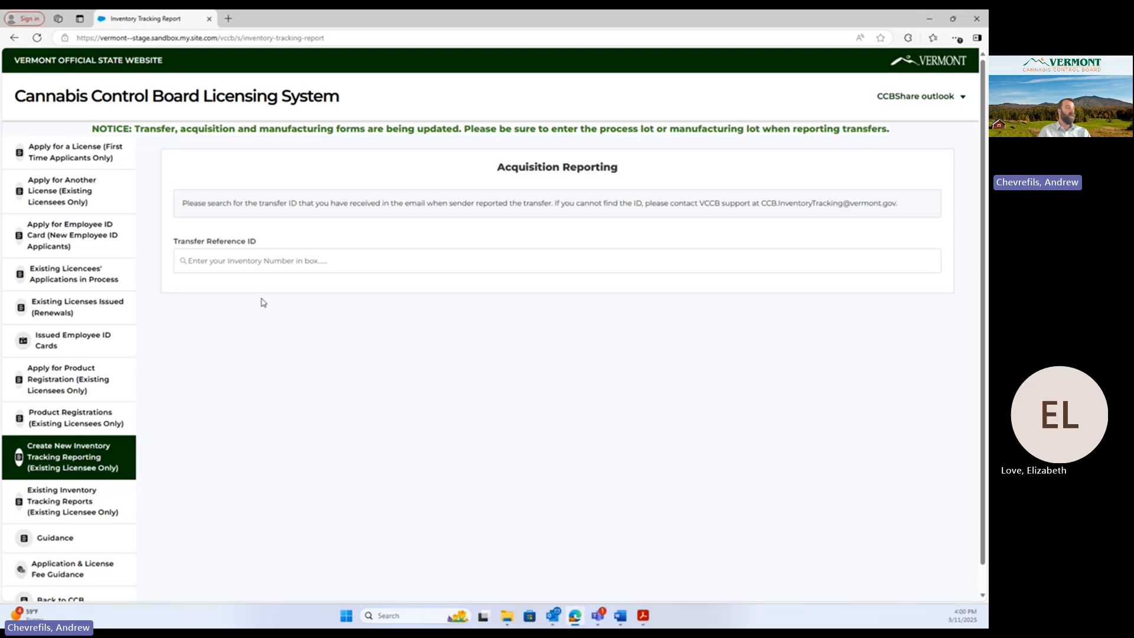
click(267, 260)
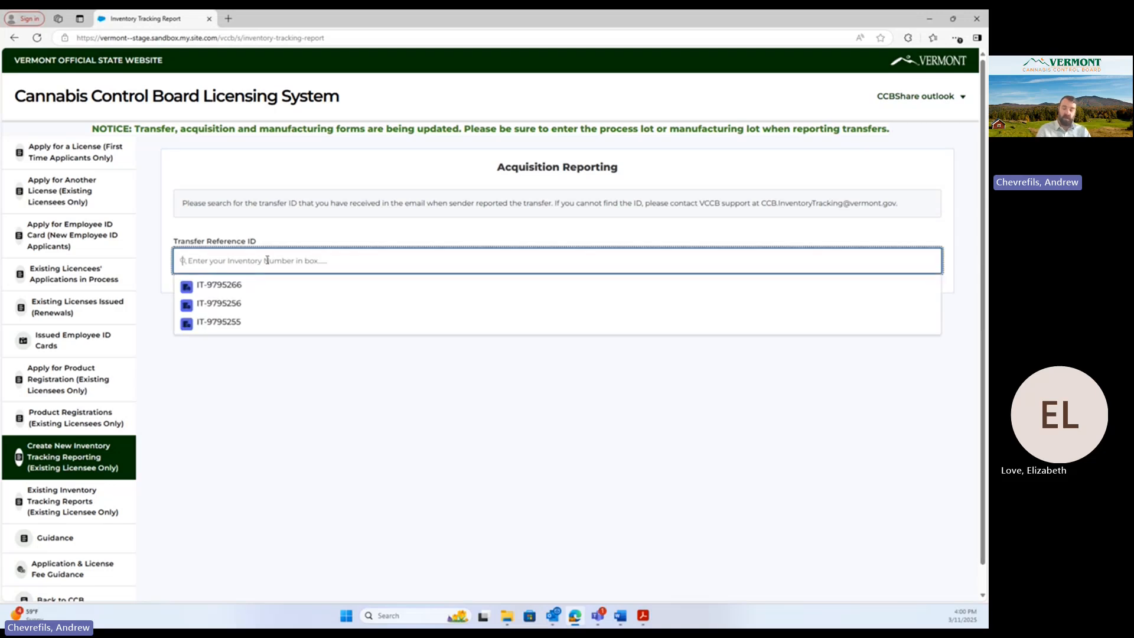
text(266)
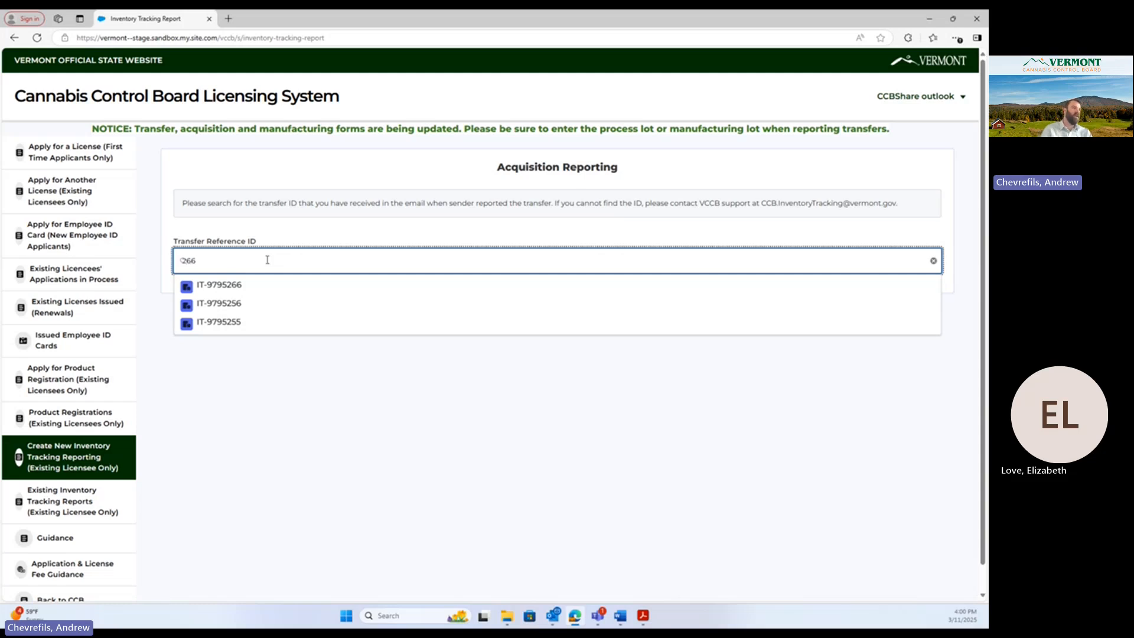
click(229, 289)
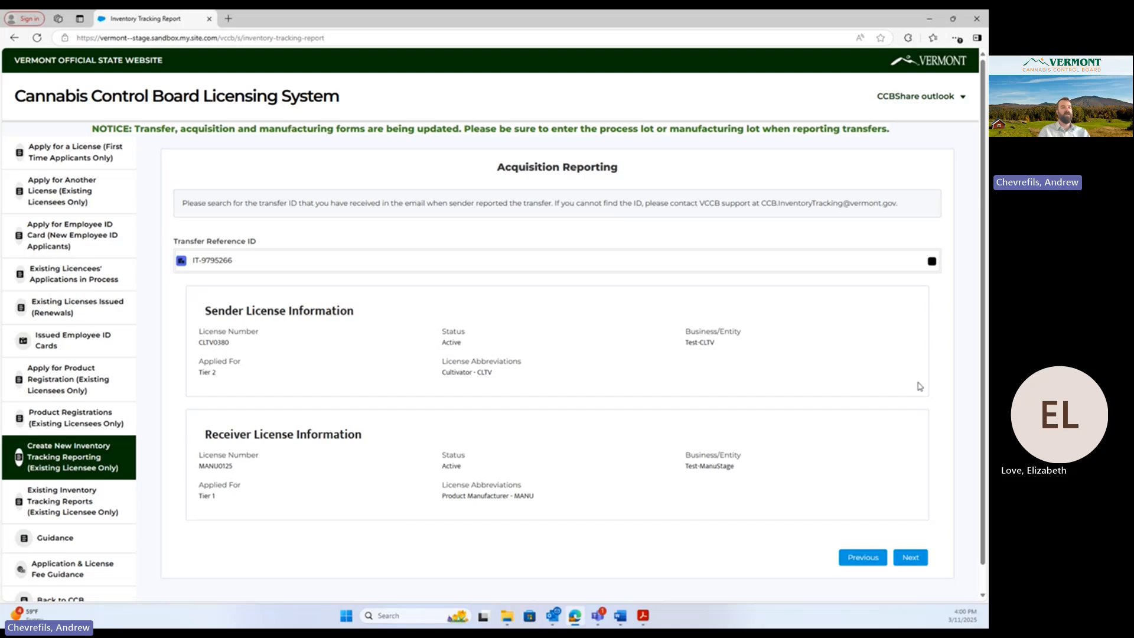
click(911, 561)
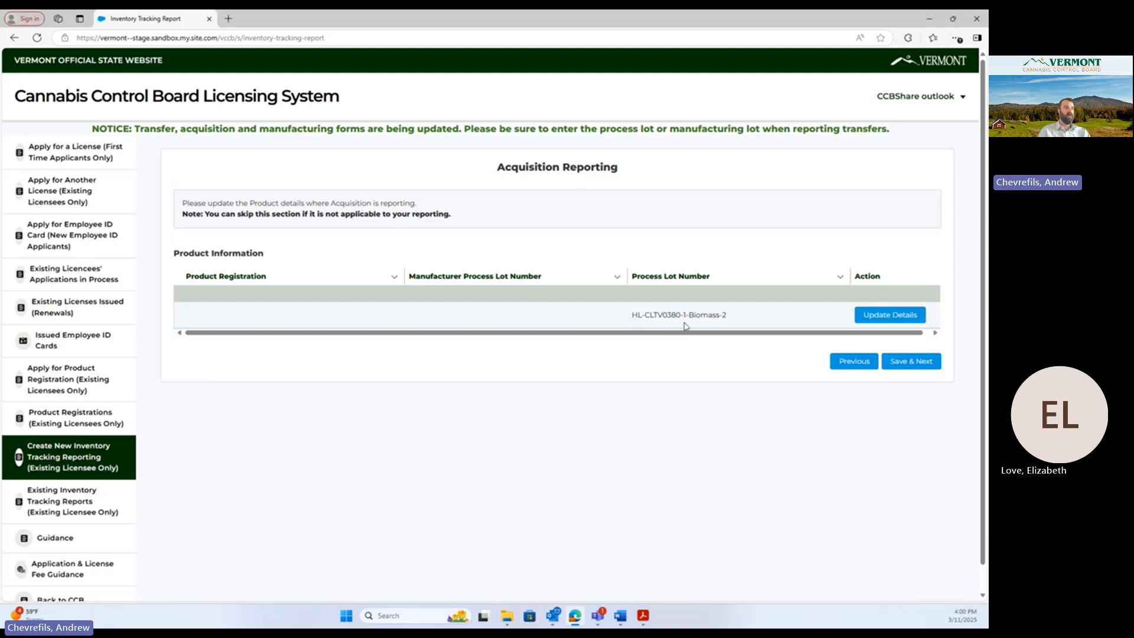
- Set the total weight of the product in lot HL-CLTV0380-1-Biomass-2 to 25000 grams in its transfer details
click(882, 319)
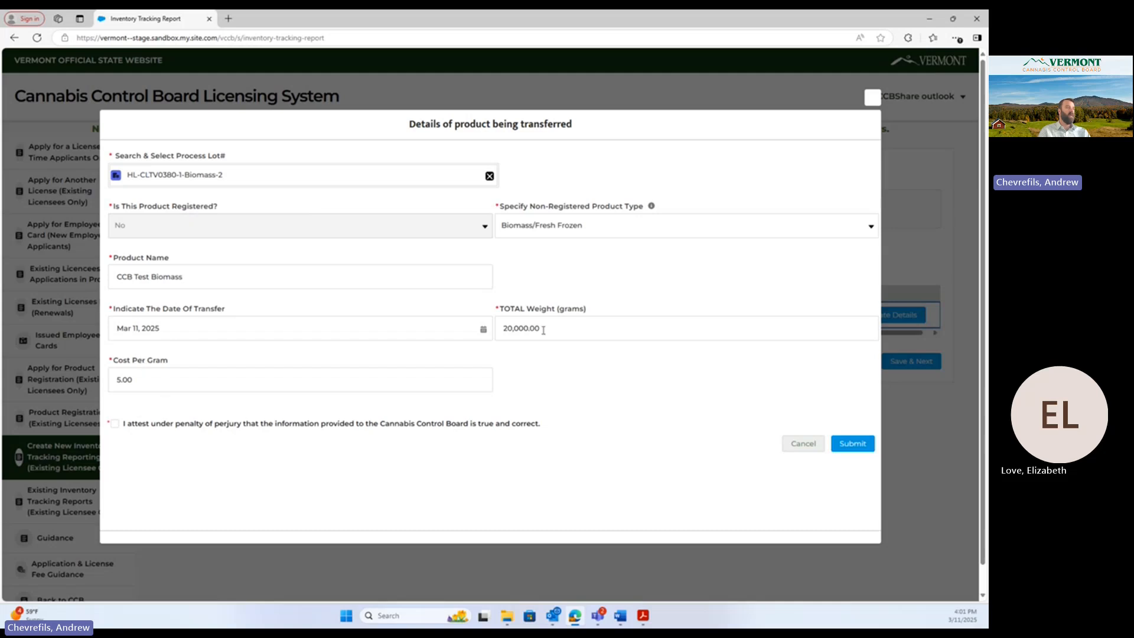
click(568, 330)
drag(548, 331, 468, 335)
text(25)
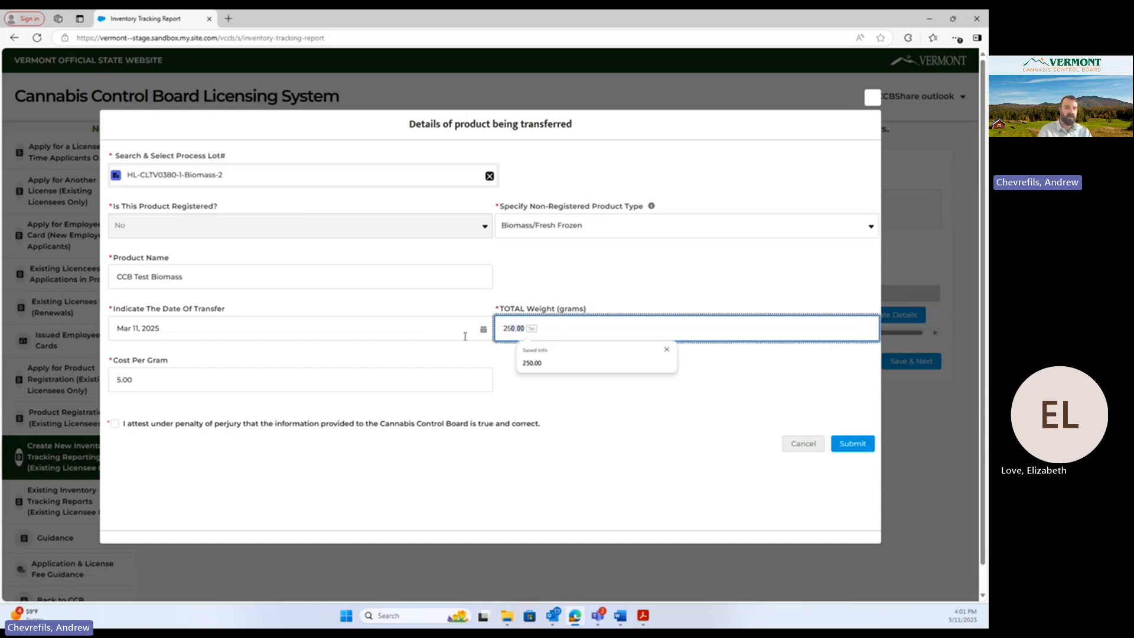
text(000)
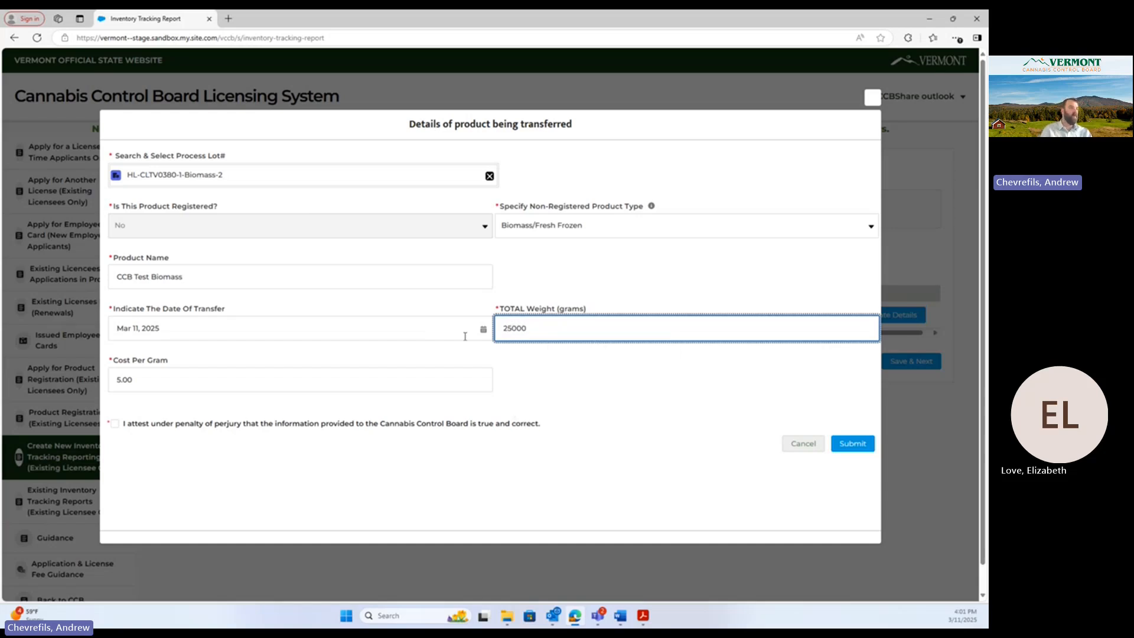
- Attest to the biomass product details and submit the acquisition report without supporting documents
click(116, 424)
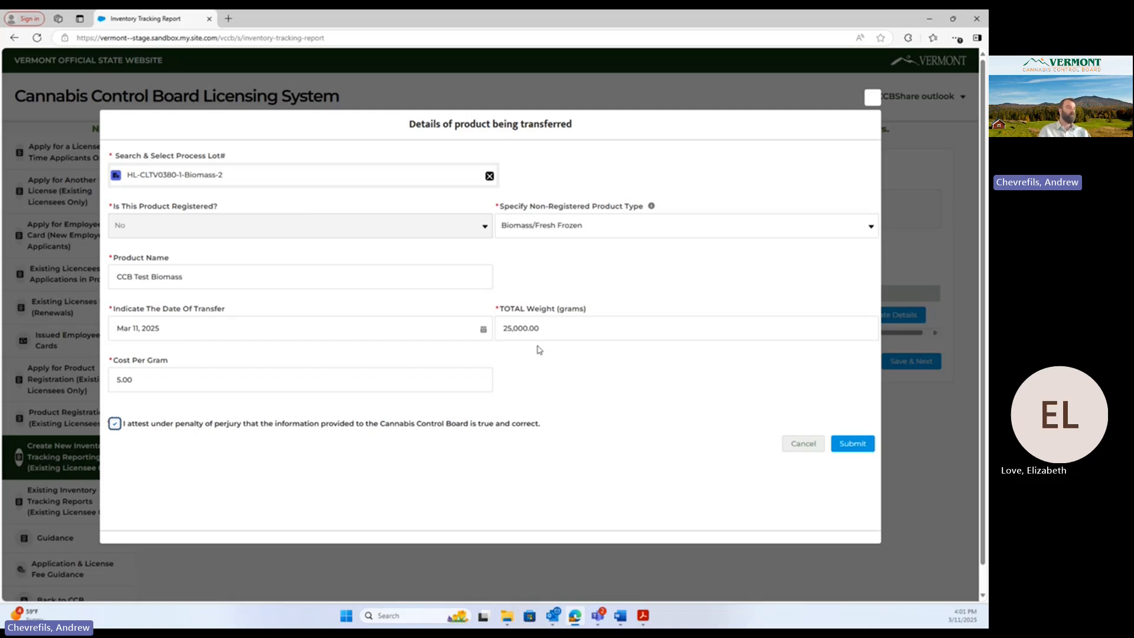
click(550, 367)
click(853, 443)
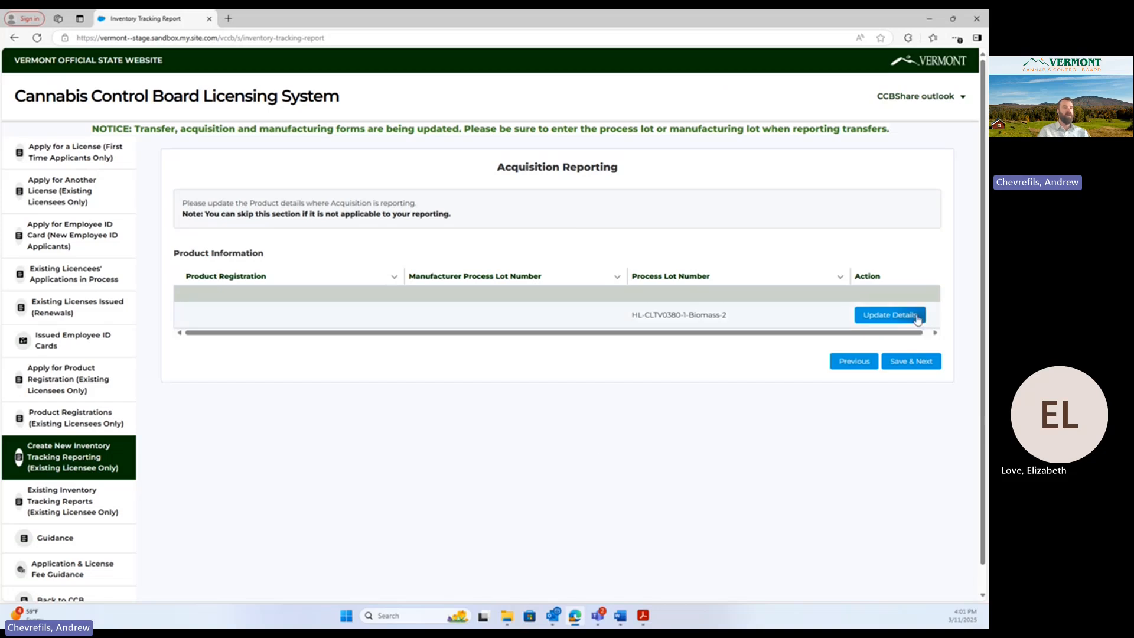
click(904, 362)
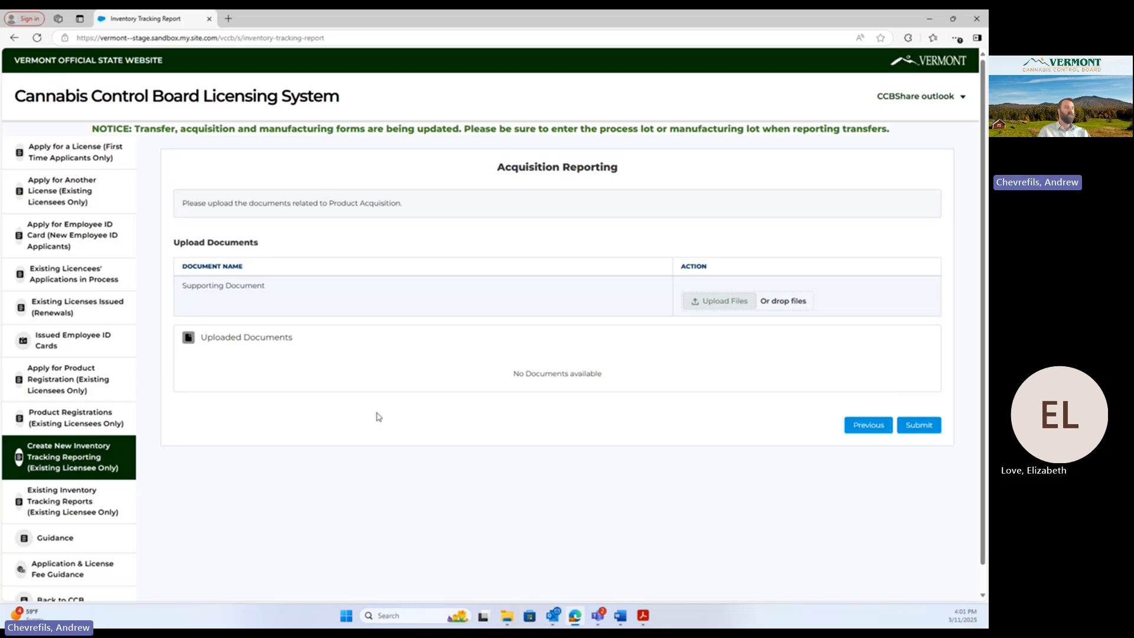
click(914, 424)
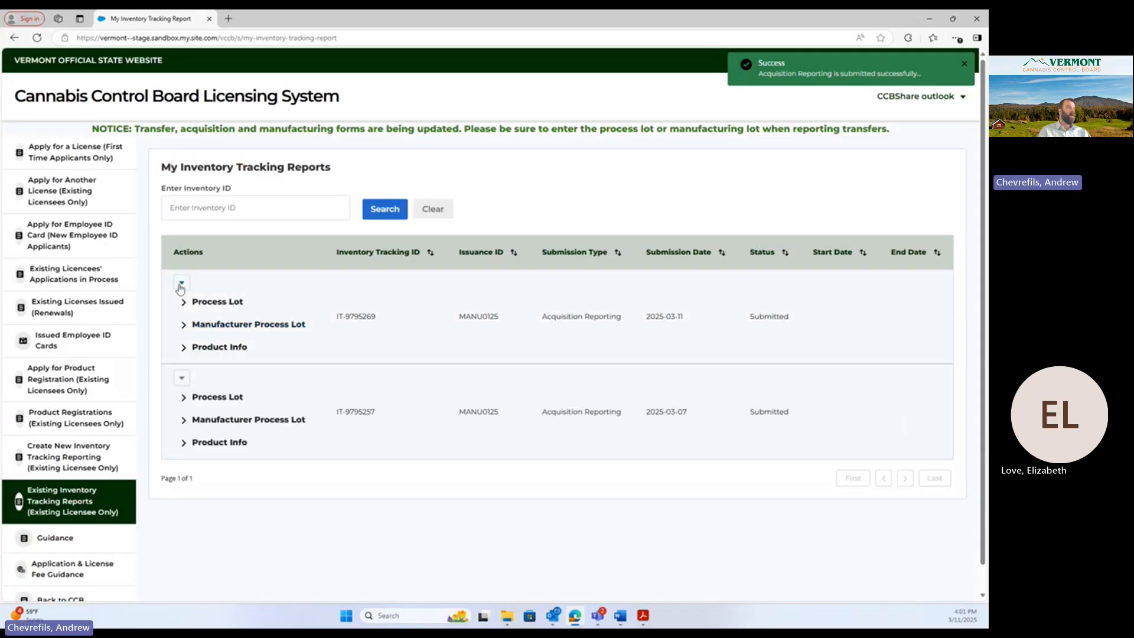
- Open acquisition report IT-9795269 for correction and set the total weight of lot HL-CLTV0380-1-Biomass-2 to 20000 grams
click(181, 285)
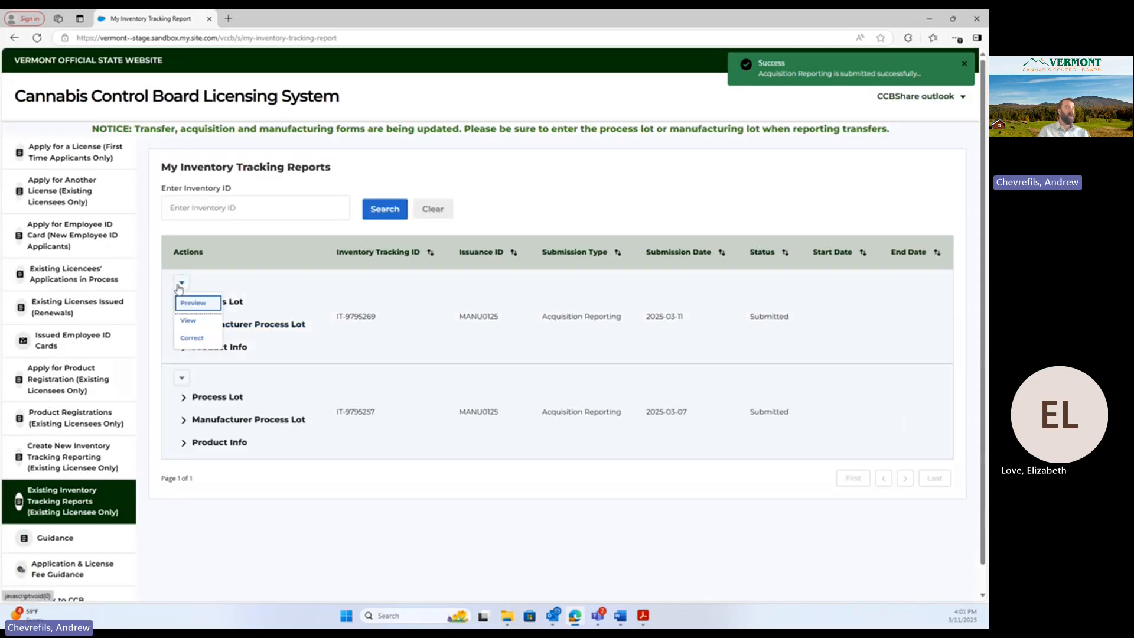
click(192, 338)
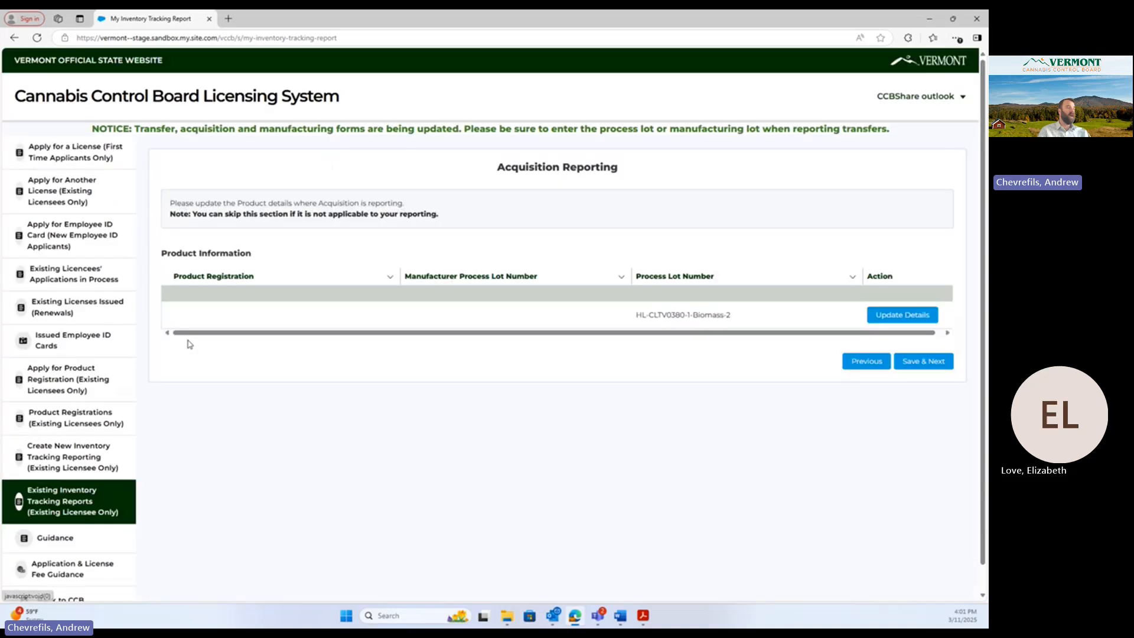
click(899, 317)
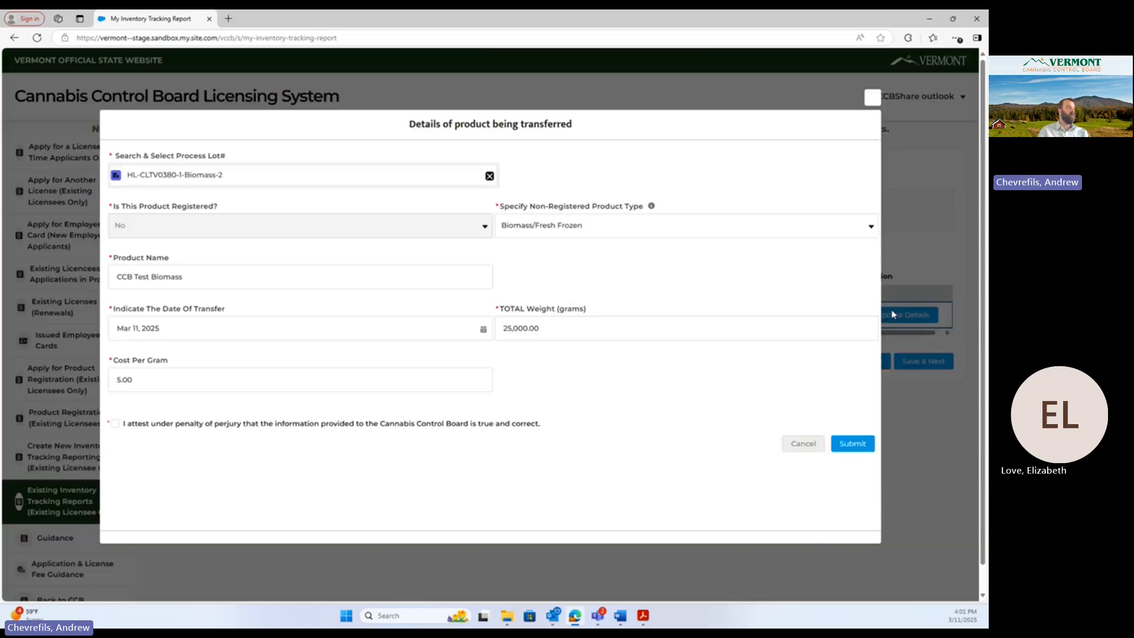
click(513, 331)
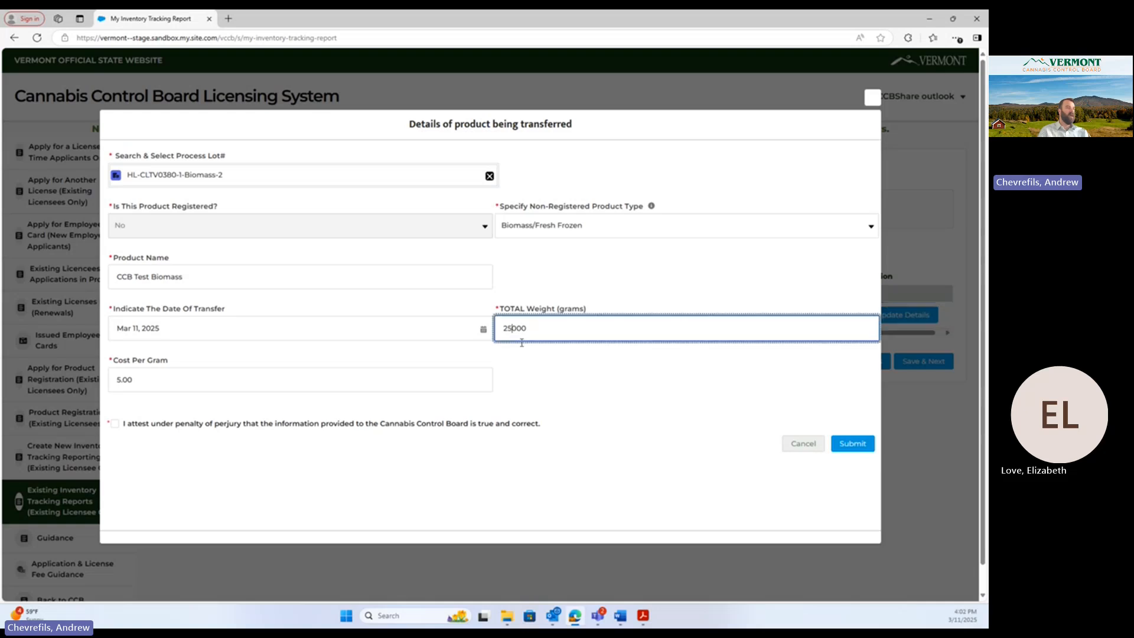
key(BackSpace)
text(0)
click(550, 366)
- Attest to the corrected biomass product details and resubmit the acquisition report without supporting documents
click(115, 423)
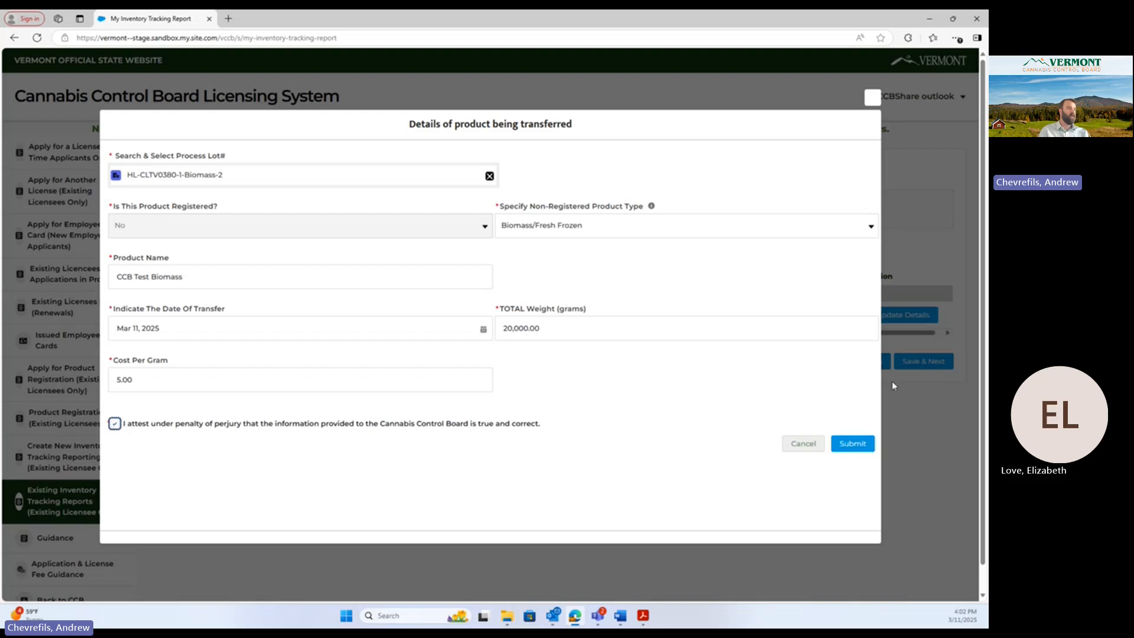
click(864, 446)
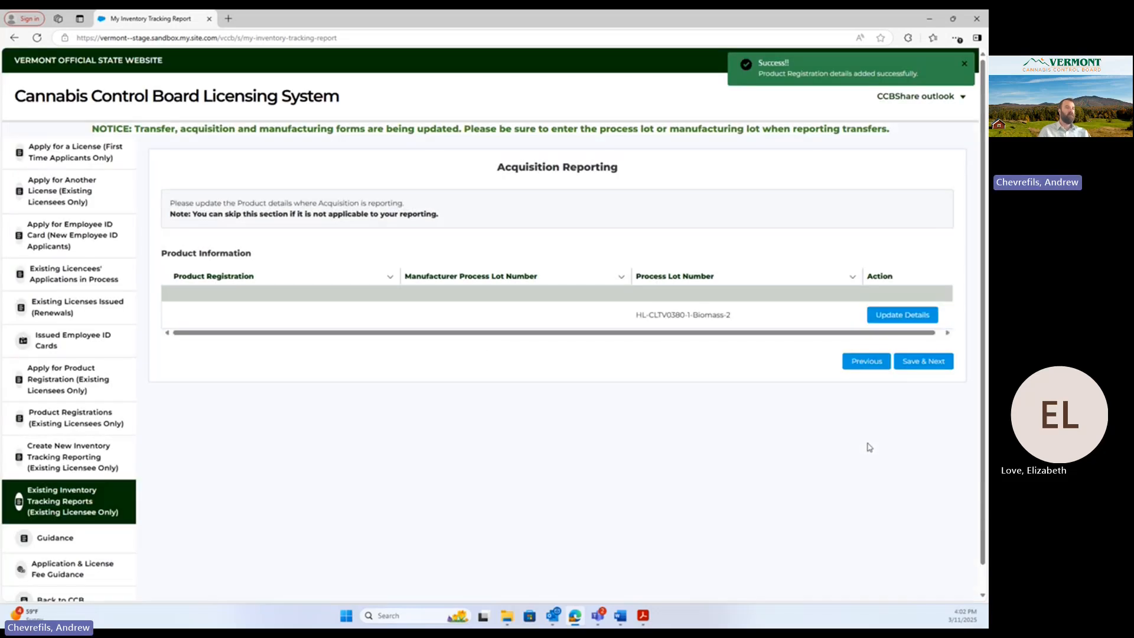
click(914, 364)
click(928, 426)
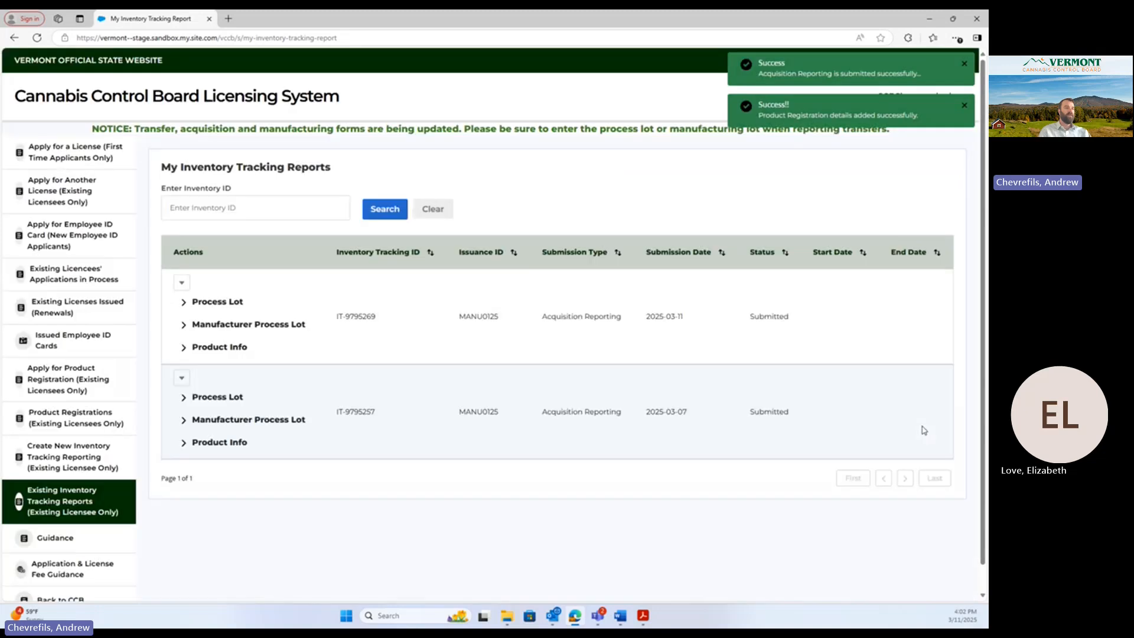